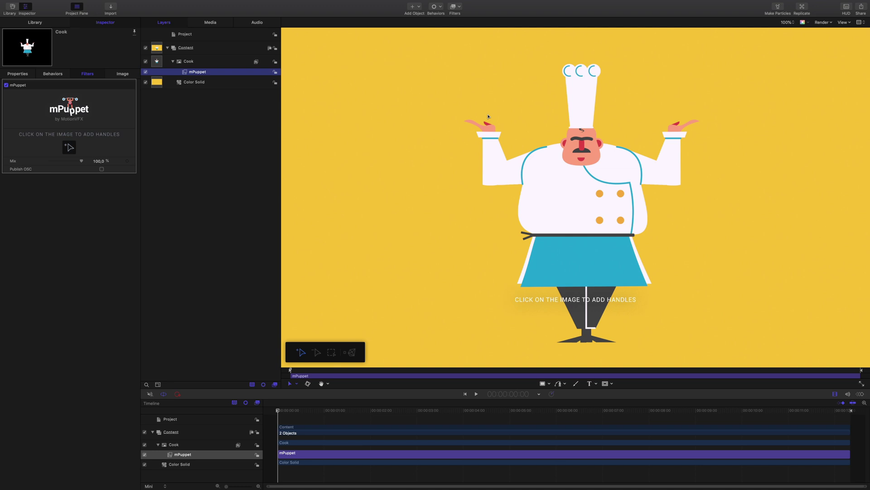
# Pin puppet handles on the chef's hat, belly, feet, arm, left cuff and right fingertip.
pyautogui.click(582, 113)
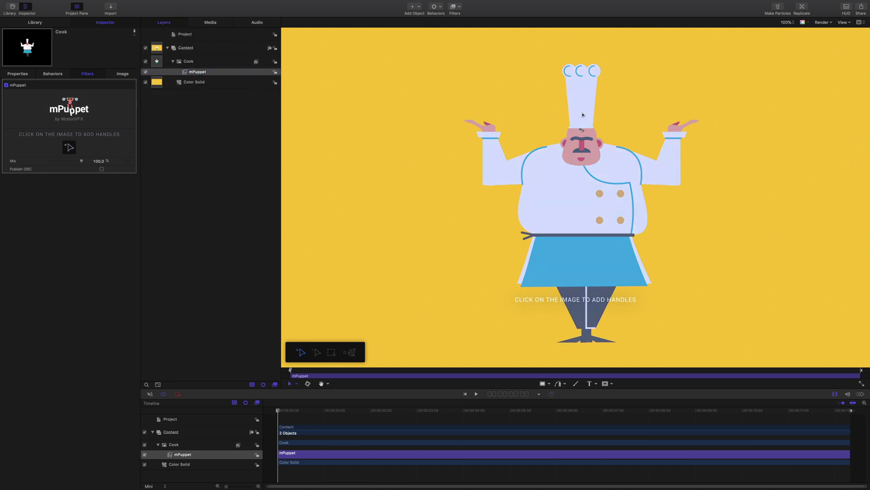
pyautogui.click(585, 221)
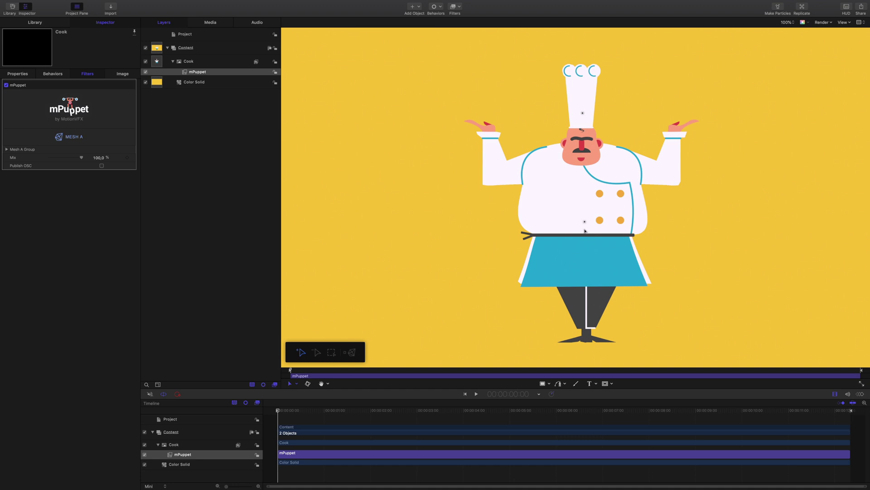
pyautogui.click(587, 341)
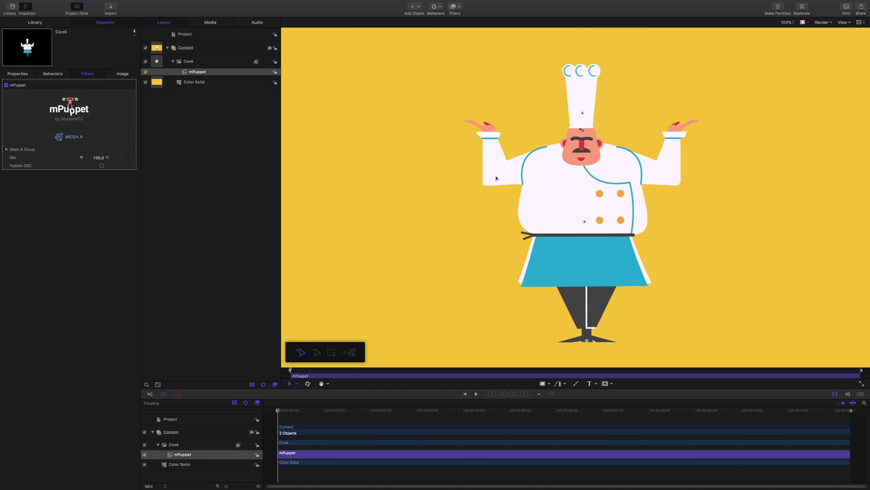
pyautogui.click(668, 176)
pyautogui.click(488, 135)
pyautogui.click(681, 119)
# Bend the left fingertip upward, then test-bend the hat sideways and straighten it.
pyautogui.moveTo(473, 121); pyautogui.dragTo(484, 121)
pyautogui.click(583, 113)
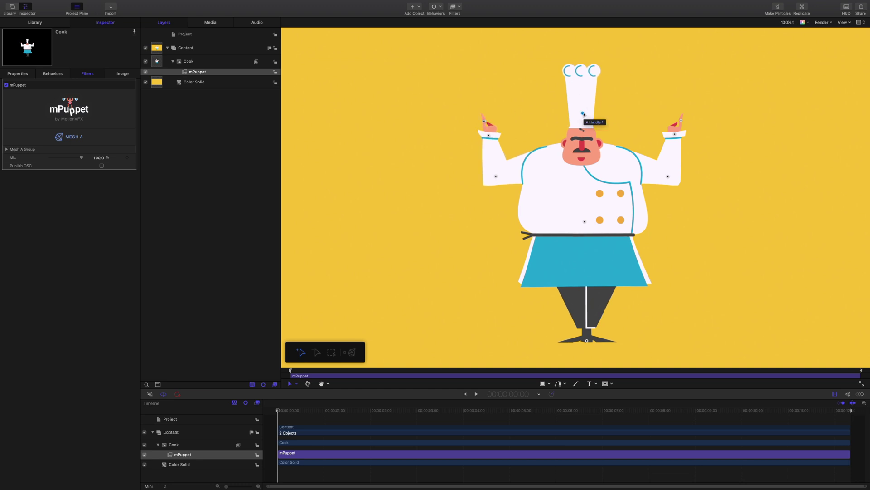
pyautogui.moveTo(584, 114)
pyautogui.mouseDown()
pyautogui.moveTo(573, 114)
pyautogui.moveTo(585, 113)
pyautogui.mouseUp()
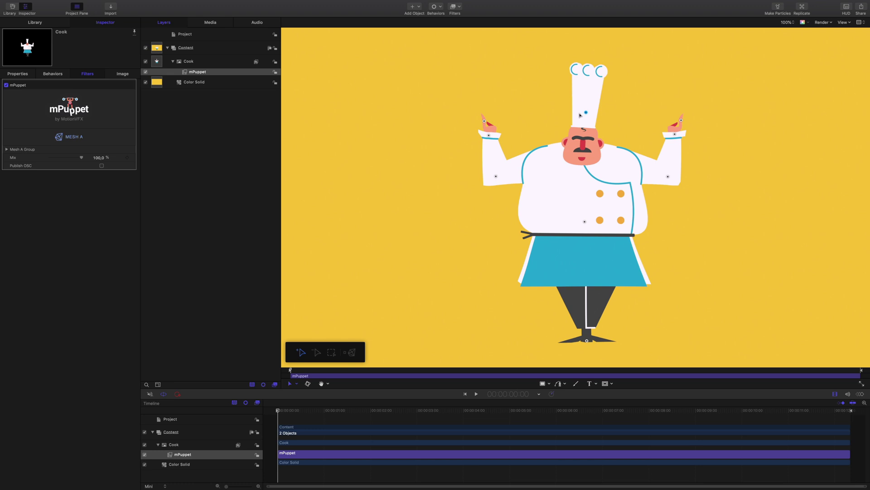
pyautogui.moveTo(581, 115); pyautogui.dragTo(576, 119)
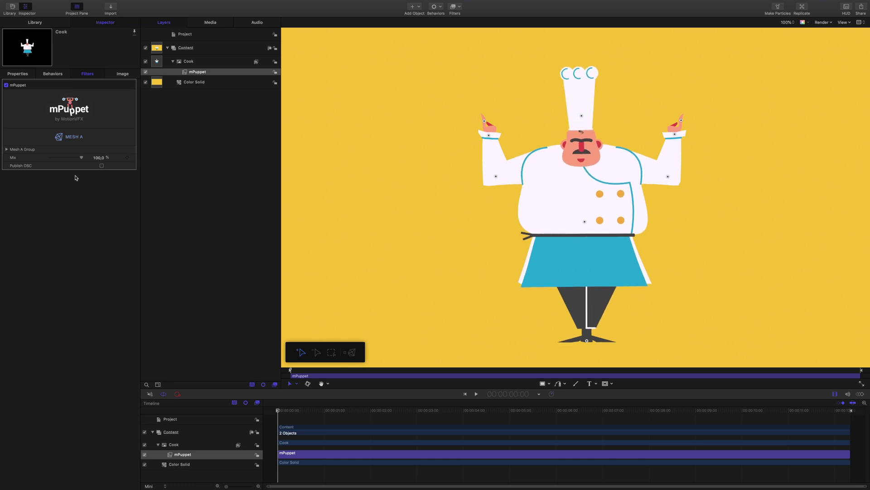
# Expand Mesh A Group, Handles and Handle 1 to show its X and Y offsets (0.02, 0.28).
pyautogui.click(6, 149)
pyautogui.click(7, 174)
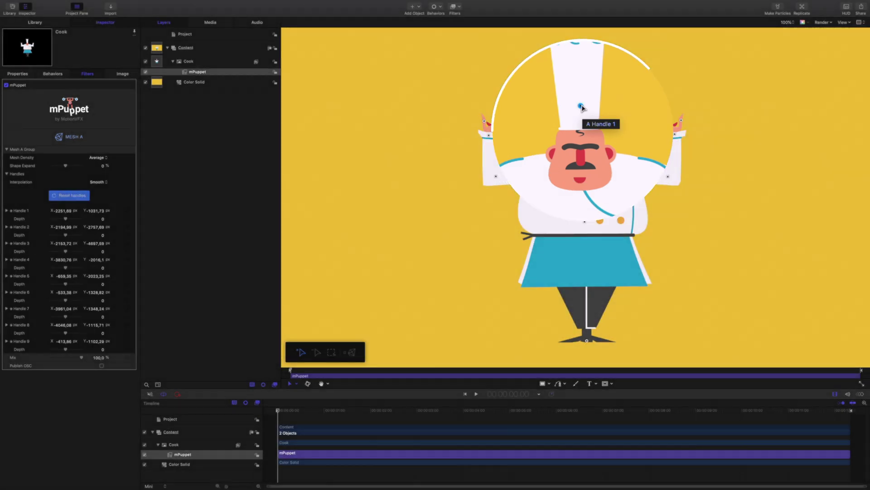
pyautogui.click(7, 211)
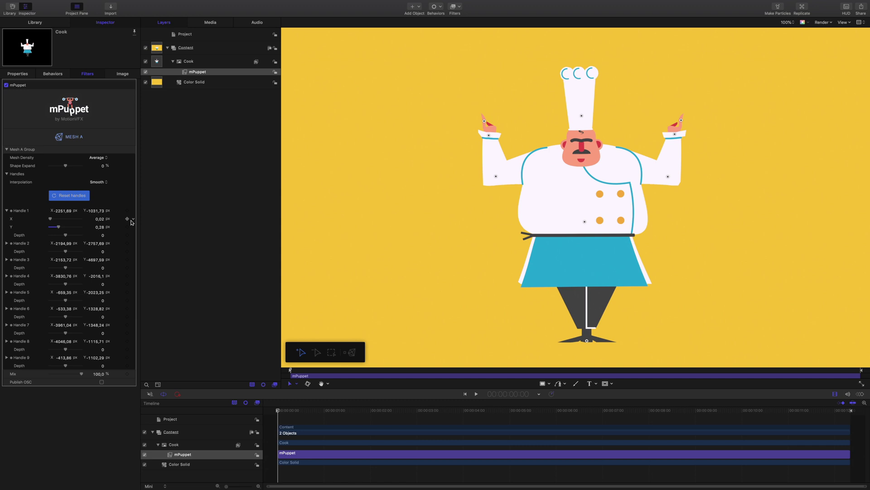
pyautogui.click(133, 220)
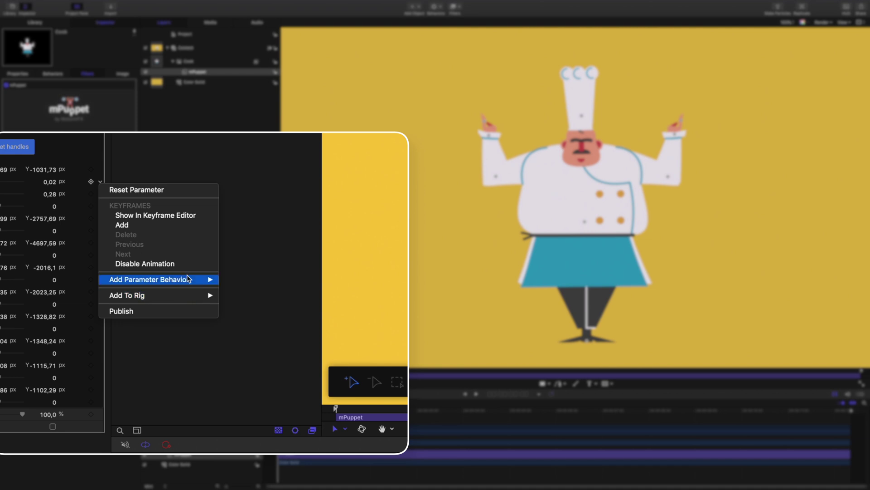
# Add an Oscillate to Handle 1's X with speed 49 and amplitude 0,07, and preview the hat wobble.
pyautogui.moveTo(195, 280)
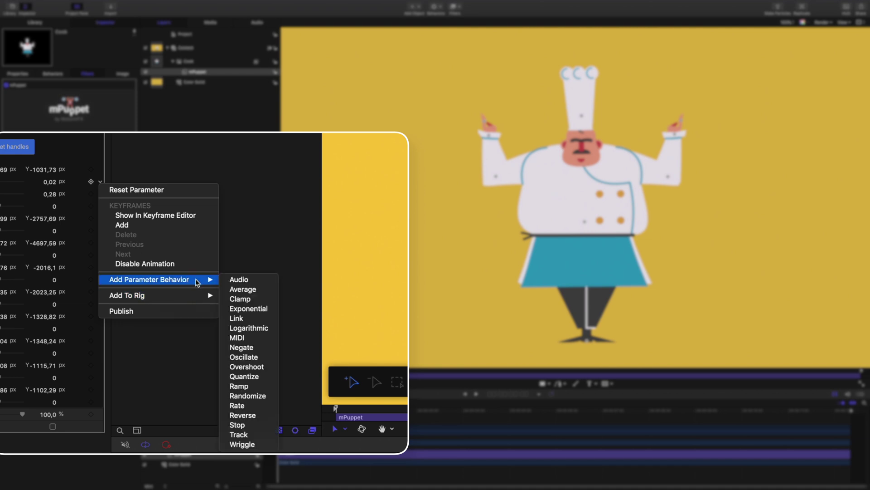
pyautogui.click(256, 360)
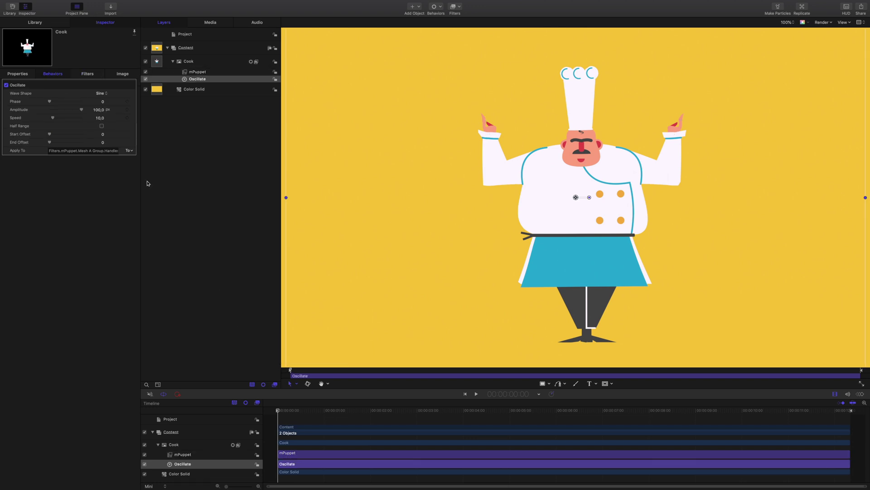
pyautogui.moveTo(52, 118)
pyautogui.mouseDown()
pyautogui.moveTo(65, 118)
pyautogui.moveTo(53, 111)
pyautogui.mouseUp()
pyautogui.press('space')
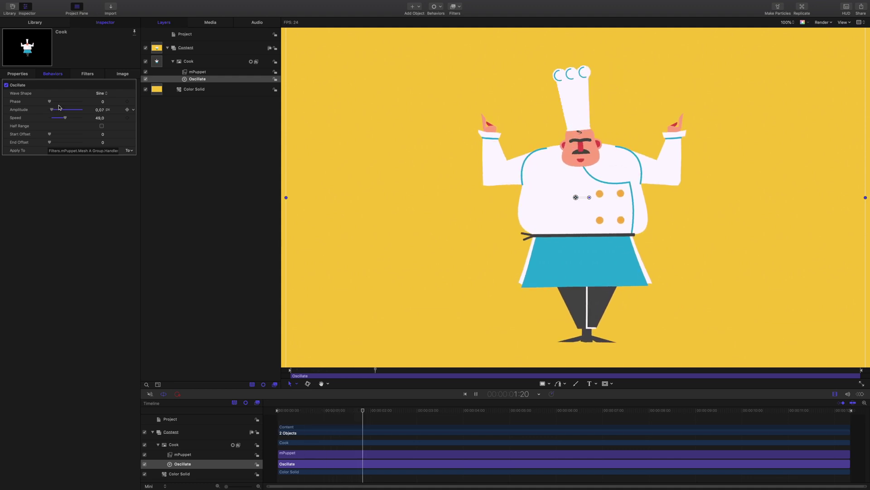
pyautogui.press('space')
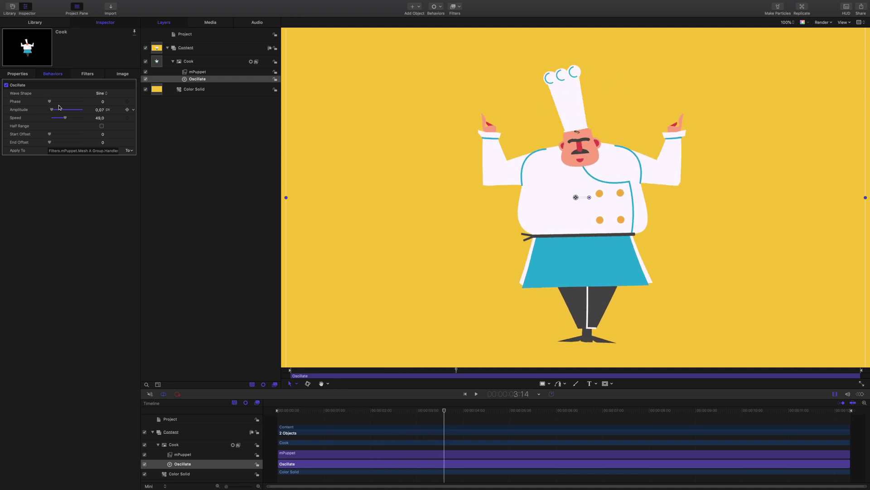
pyautogui.press('Home')
pyautogui.click(197, 72)
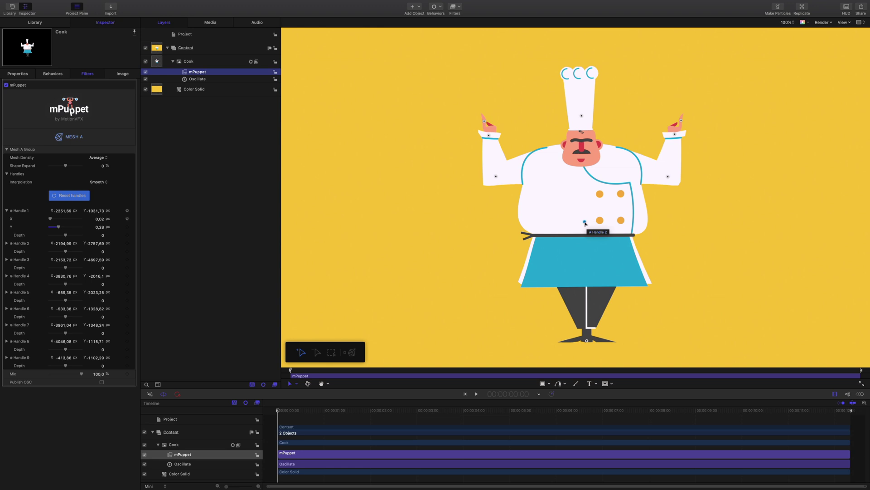
# Pin new handles on the leg and feet and drag the belly handle down to offsets 0.03, -0.11.
pyautogui.moveTo(585, 223); pyautogui.dragTo(584, 224)
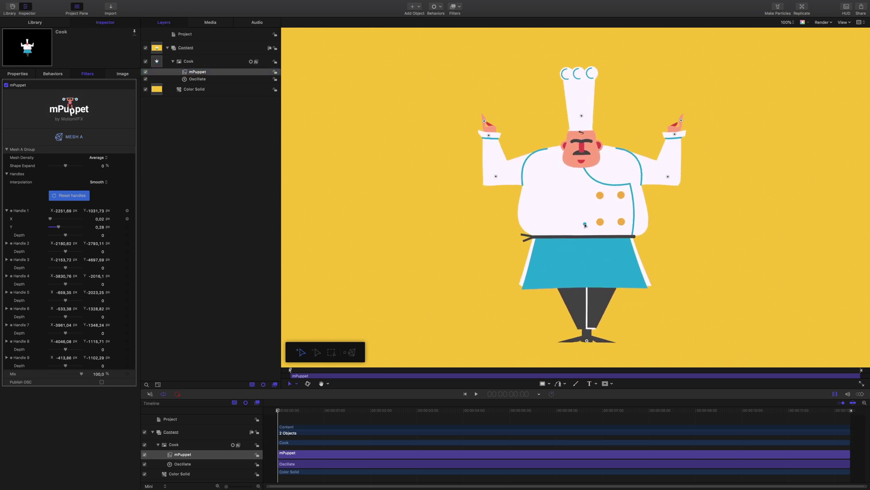
pyautogui.click(585, 300)
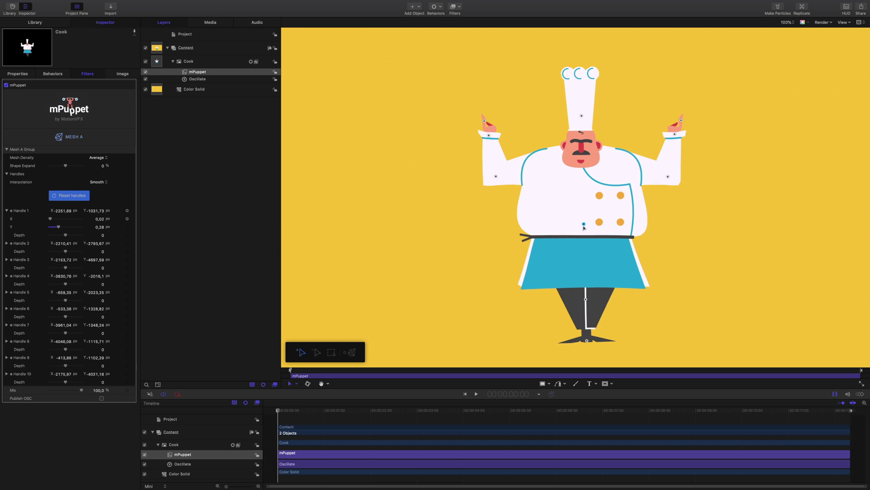
pyautogui.moveTo(584, 224)
pyautogui.mouseDown()
pyautogui.moveTo(567, 227)
pyautogui.moveTo(585, 227)
pyautogui.mouseUp()
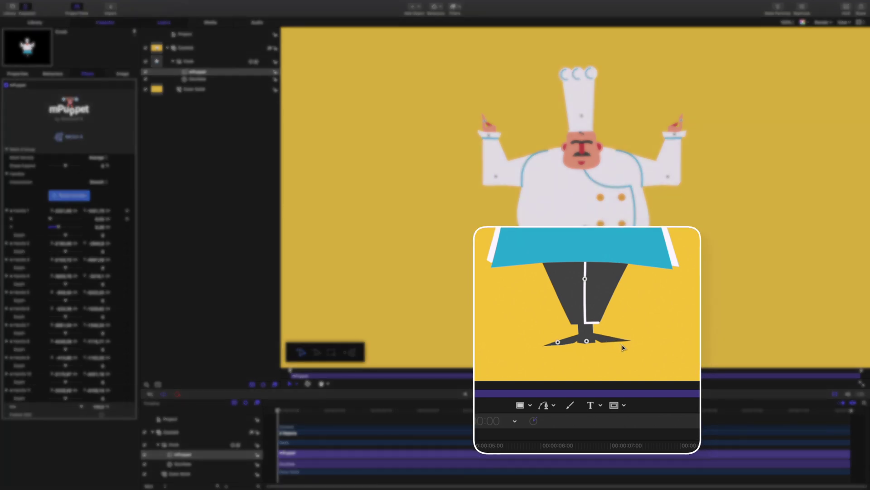
pyautogui.click(615, 341)
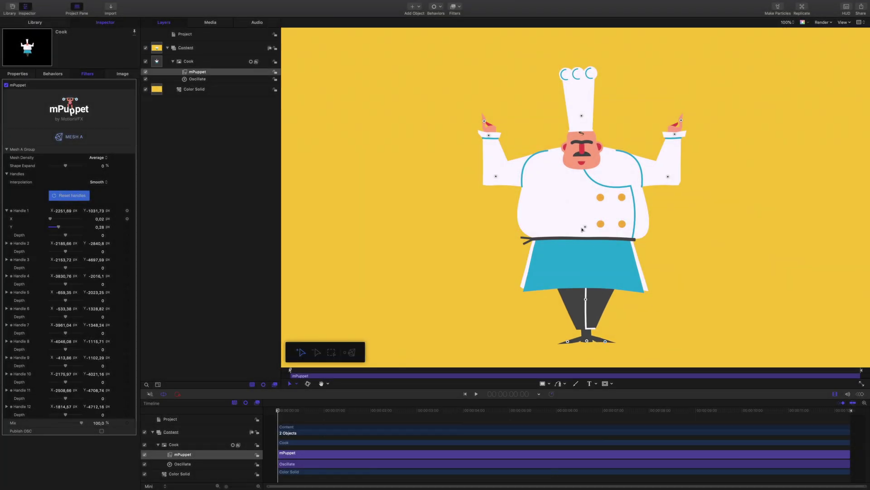
pyautogui.moveTo(584, 230); pyautogui.dragTo(585, 227)
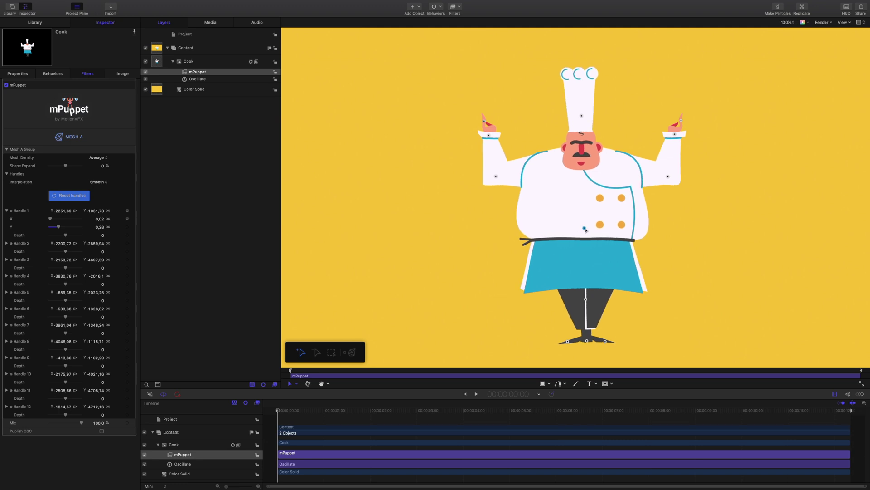
pyautogui.click(7, 242)
# Add an Oscillate to Handle 2's X with near-zero amplitude and speed 85.
pyautogui.click(133, 253)
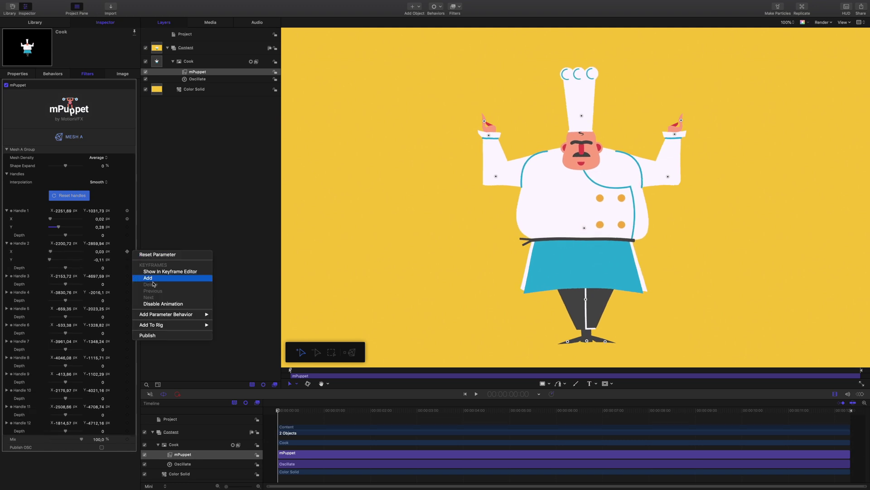
pyautogui.moveTo(204, 315)
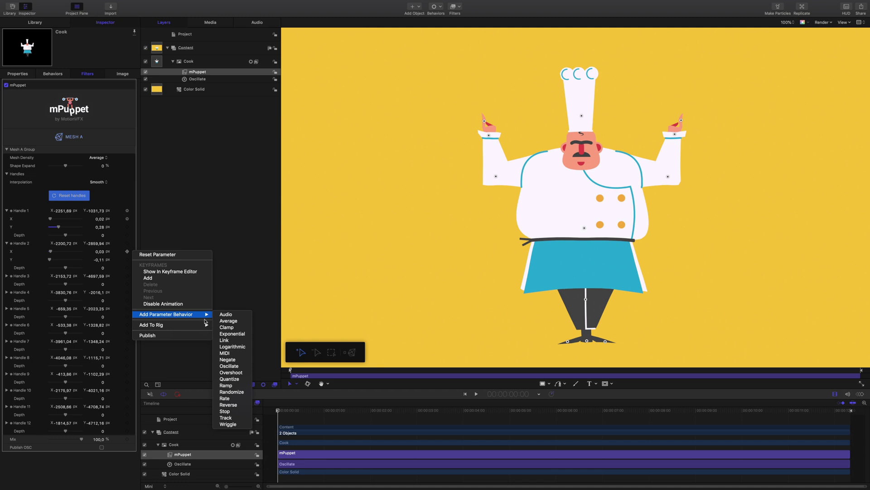
pyautogui.click(236, 367)
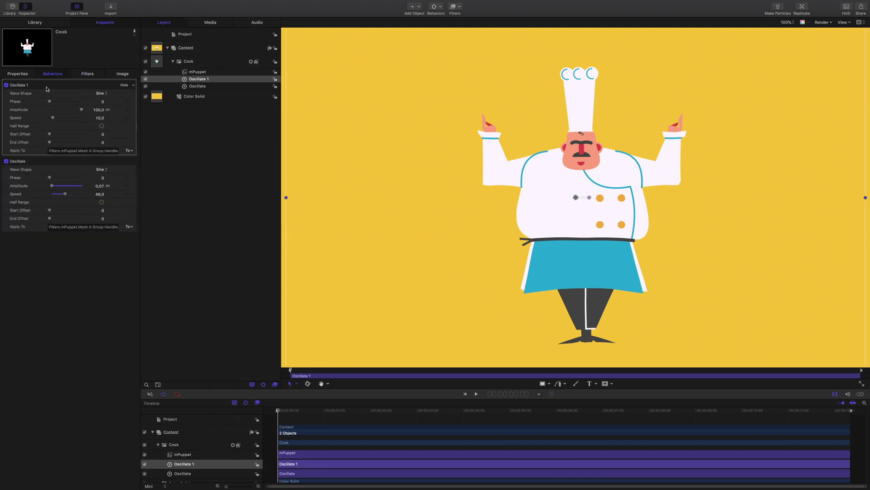
pyautogui.click(52, 110)
pyautogui.moveTo(53, 118); pyautogui.dragTo(73, 120)
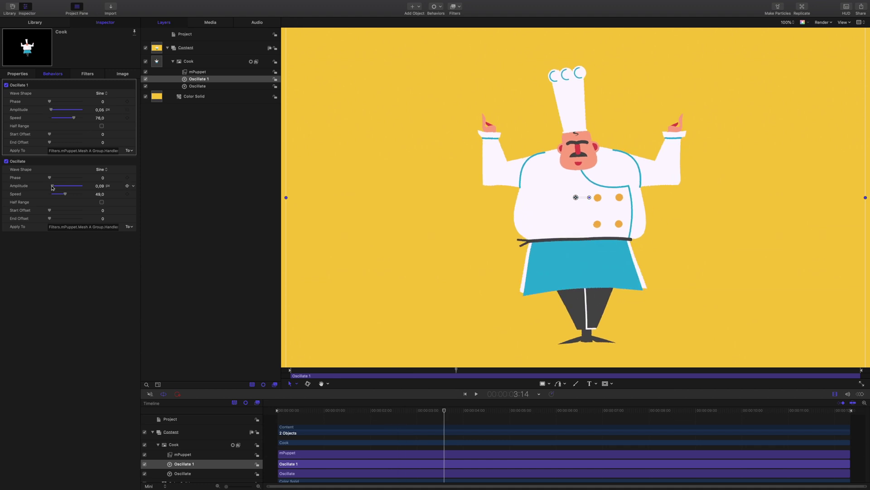
pyautogui.press('space')
pyautogui.press('space')
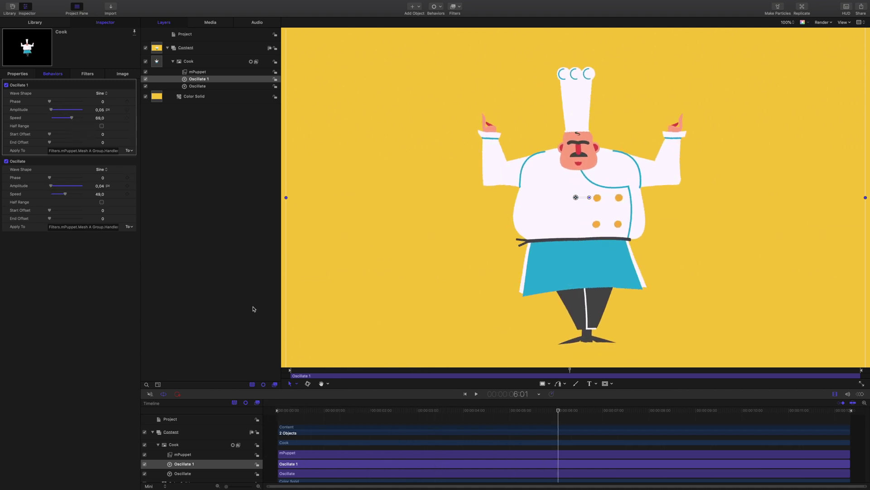
# Add another handle Oscillate with amplitude 0.02 and speed 31, and preview the wobbling cook.
pyautogui.click(198, 72)
pyautogui.rightClick(129, 219)
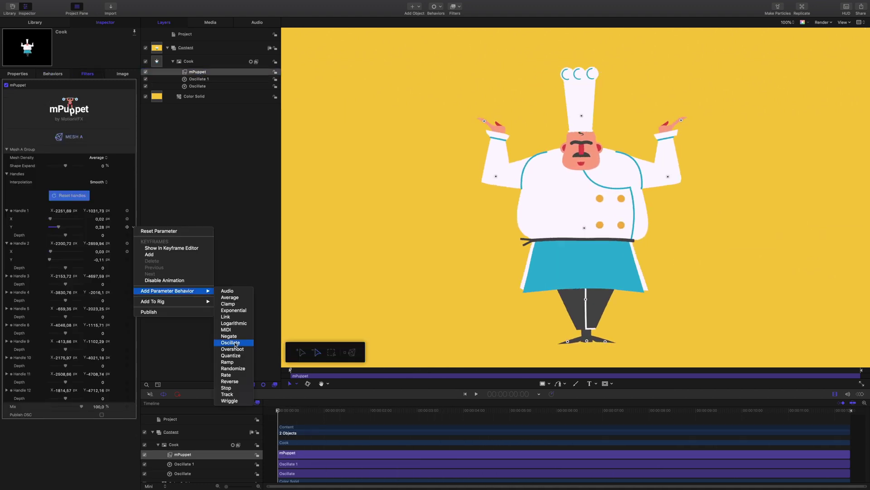
pyautogui.click(231, 351)
pyautogui.moveTo(64, 110); pyautogui.dragTo(51, 109)
pyautogui.moveTo(53, 118); pyautogui.dragTo(59, 118)
pyautogui.press('space')
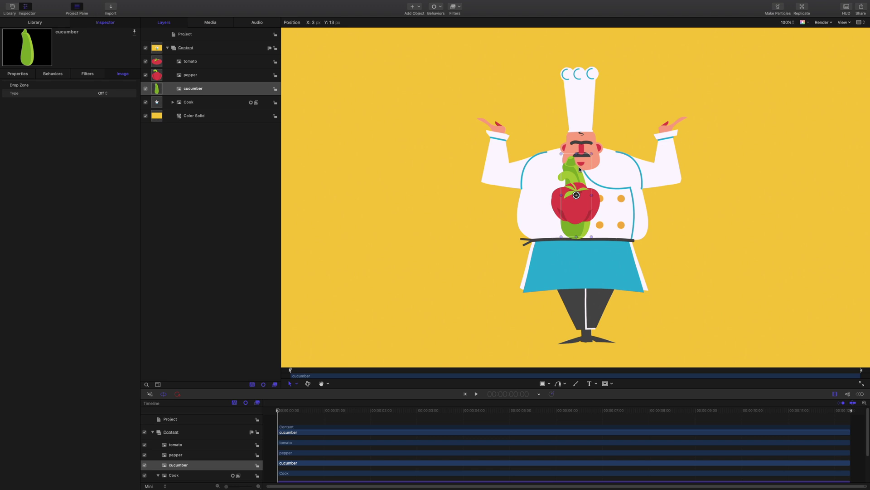
# Move the cucumber and pepper above the hands and the tomato above the hat, scaling all three to 66%.
pyautogui.moveTo(580, 169); pyautogui.dragTo(499, 64)
pyautogui.click(18, 73)
pyautogui.click(581, 213)
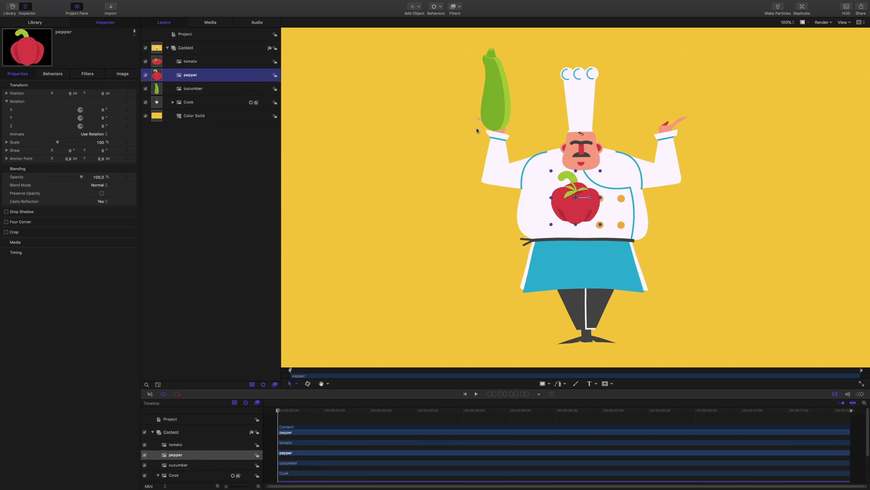
pyautogui.moveTo(582, 214); pyautogui.dragTo(674, 103)
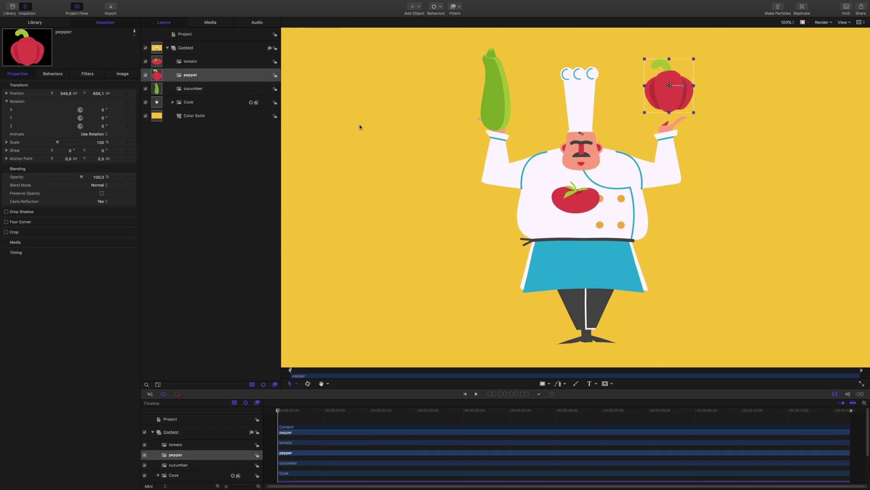
pyautogui.click(195, 61)
pyautogui.moveTo(585, 208); pyautogui.dragTo(592, 60)
pyautogui.keyDown('shift'); pyautogui.click(187, 88); pyautogui.keyUp('shift')
pyautogui.moveTo(102, 142); pyautogui.dragTo(86, 142)
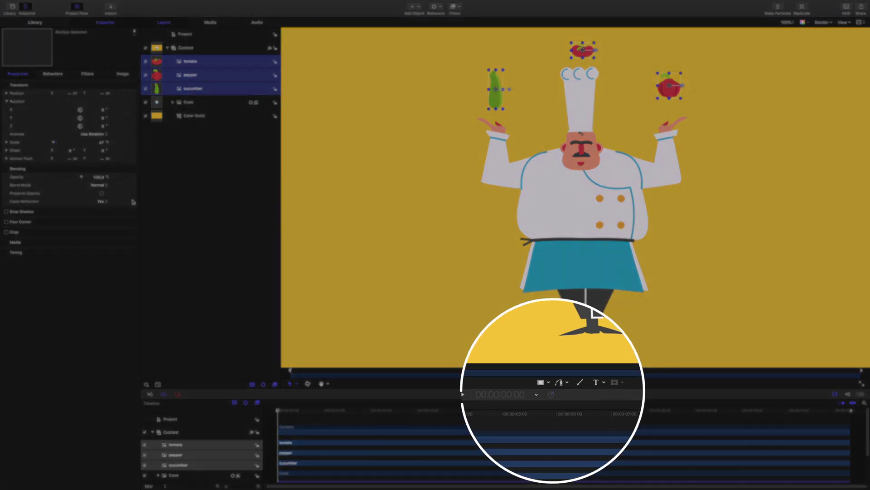
pyautogui.click(503, 323)
# Draw a large white ellipse with the Circle tool and move it down over the chef's head.
pyautogui.click(543, 384)
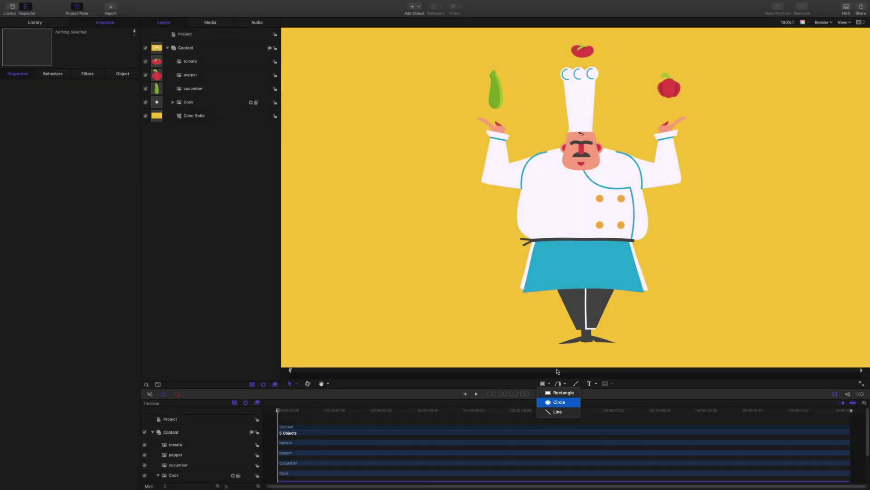
pyautogui.click(560, 404)
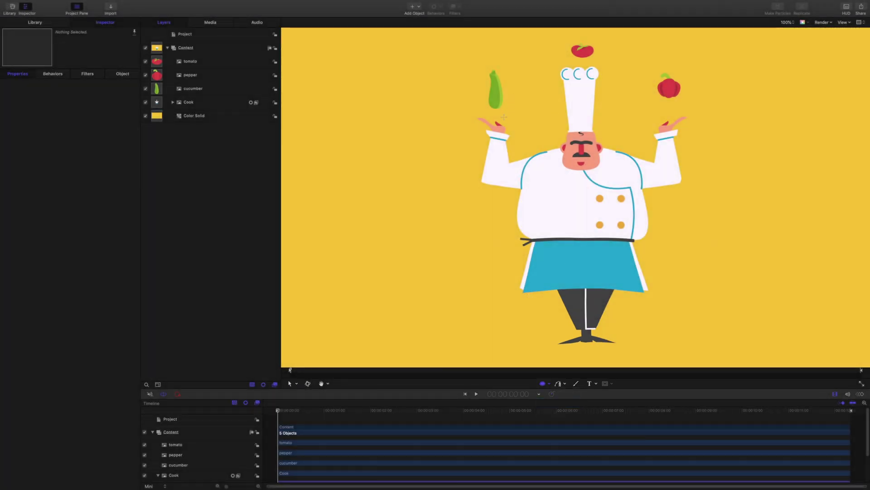
pyautogui.moveTo(499, 117); pyautogui.dragTo(680, 3)
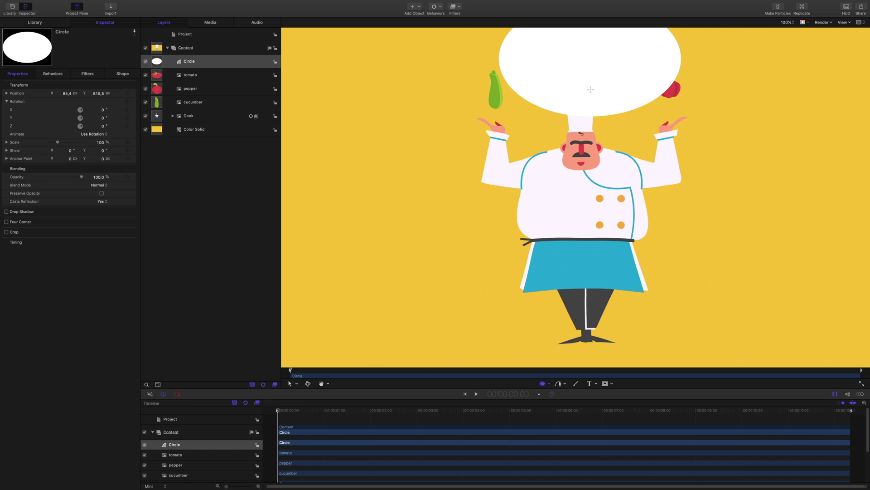
pyautogui.press('s')
pyautogui.moveTo(612, 73); pyautogui.dragTo(594, 110)
pyautogui.click(123, 74)
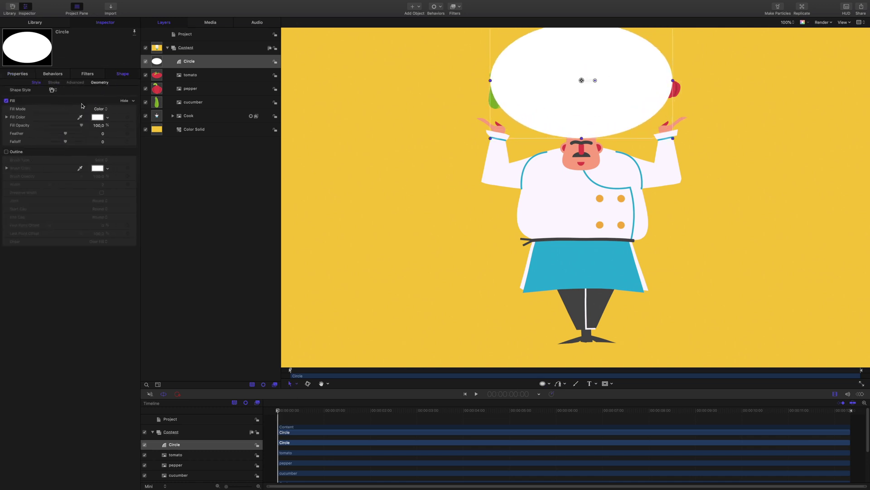
pyautogui.click(93, 82)
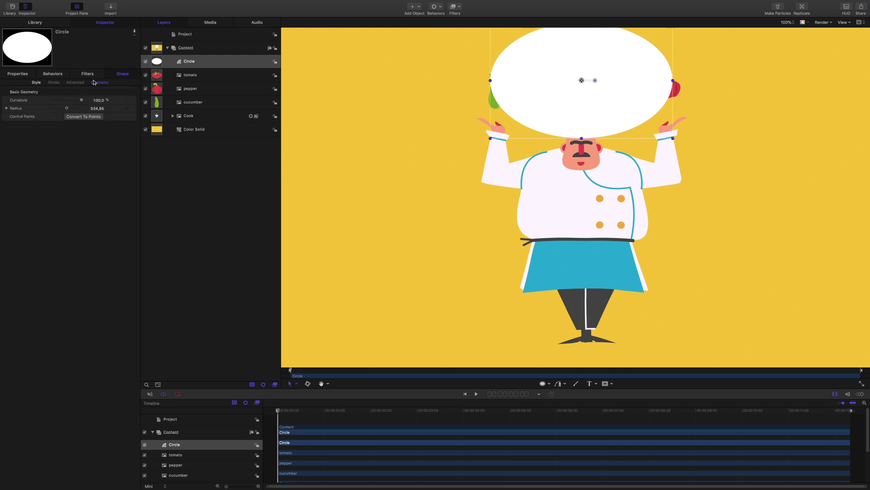
# Convert the ellipse to editable control points.
pyautogui.click(90, 117)
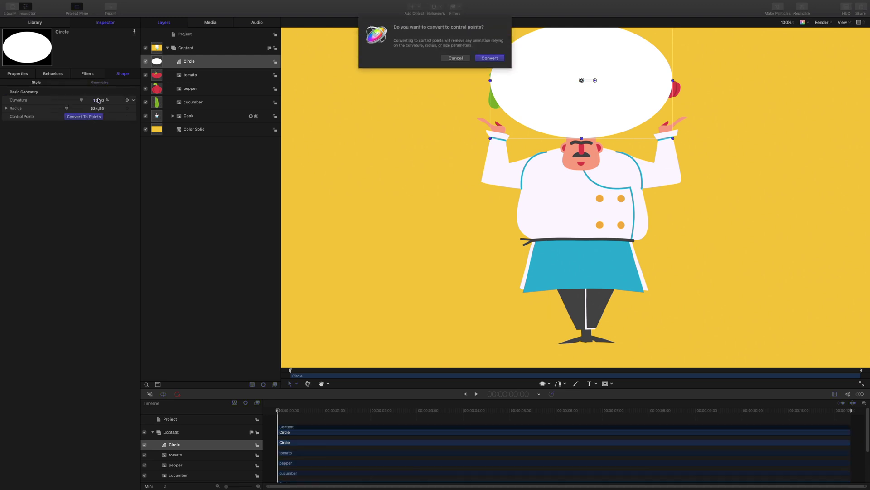
pyautogui.press('Return')
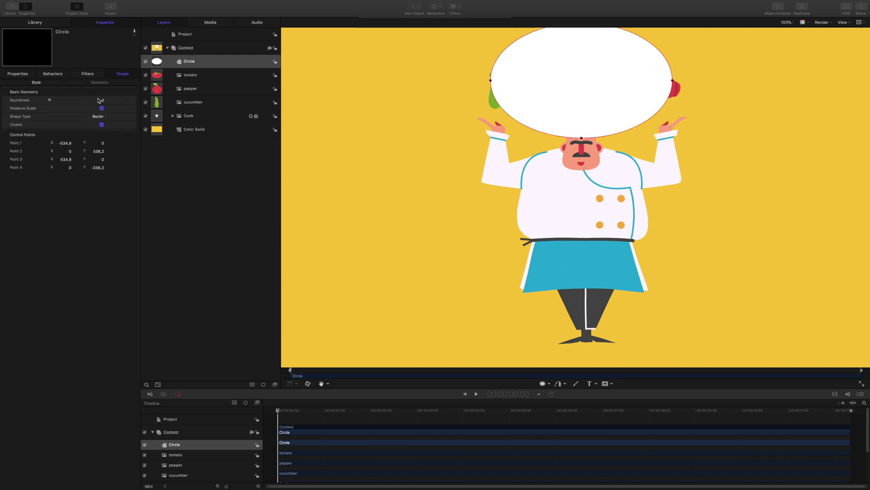
pyautogui.moveTo(582, 135); pyautogui.dragTo(582, 105)
pyautogui.press('super+z')
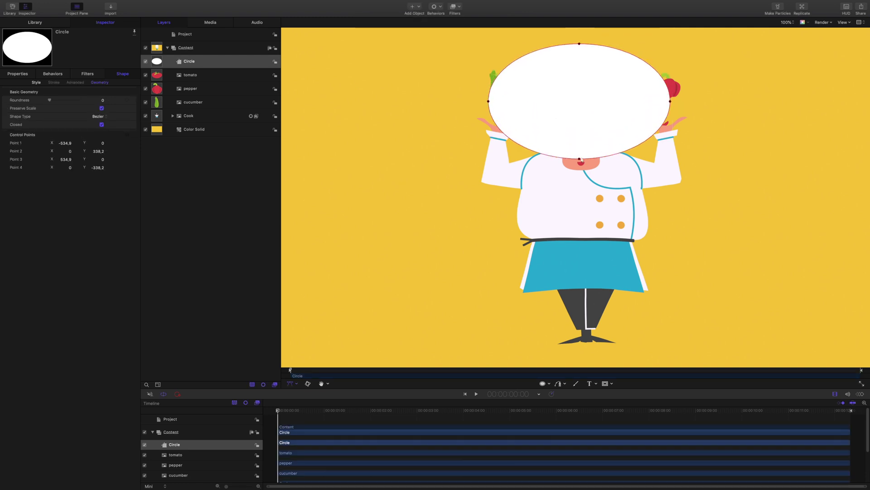
# Pull the bottom point up and lower both ends toward the hands to form an arch, then hide it.
pyautogui.moveTo(581, 155); pyautogui.dragTo(581, 58)
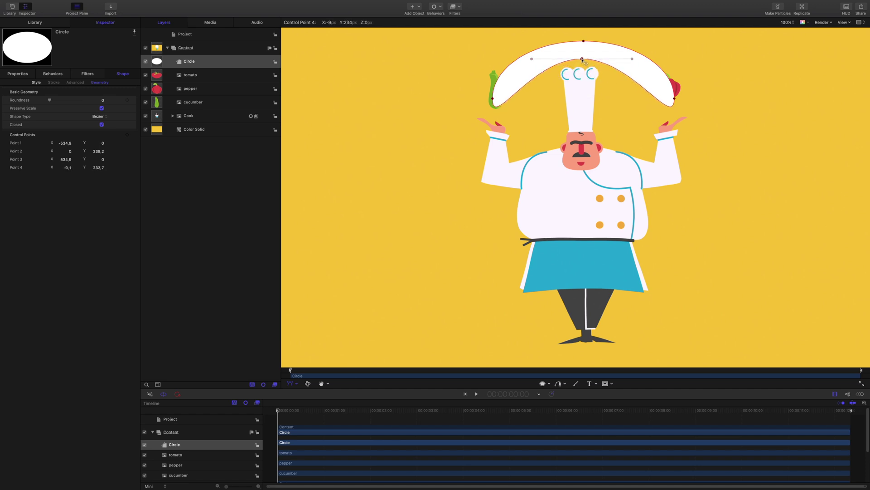
pyautogui.click(493, 99)
pyautogui.moveTo(492, 98); pyautogui.dragTo(489, 111)
pyautogui.moveTo(674, 99); pyautogui.dragTo(674, 112)
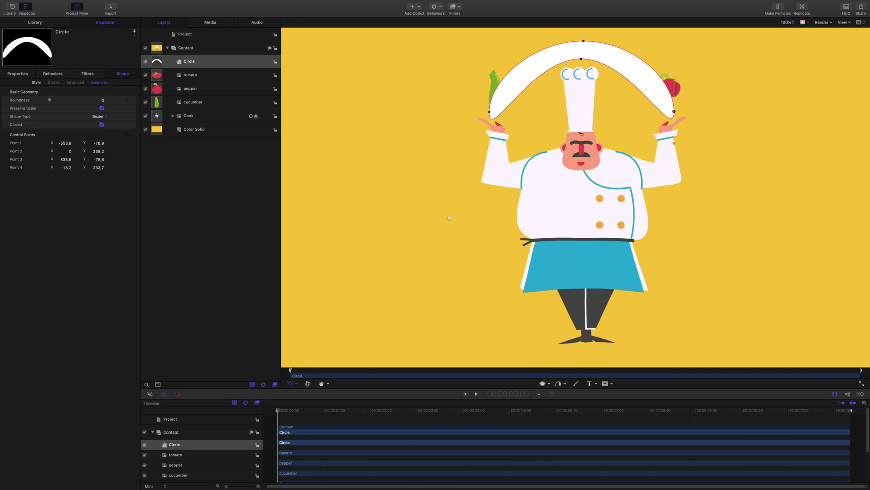
pyautogui.click(145, 62)
# Apply a Motion Path behavior to the tomato, found by searching the Library for 'motion'.
pyautogui.click(188, 75)
pyautogui.click(10, 7)
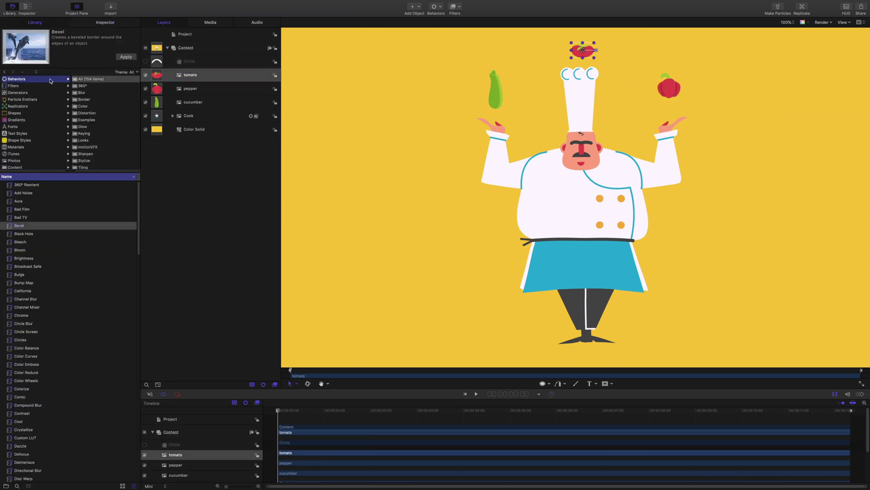
pyautogui.click(51, 81)
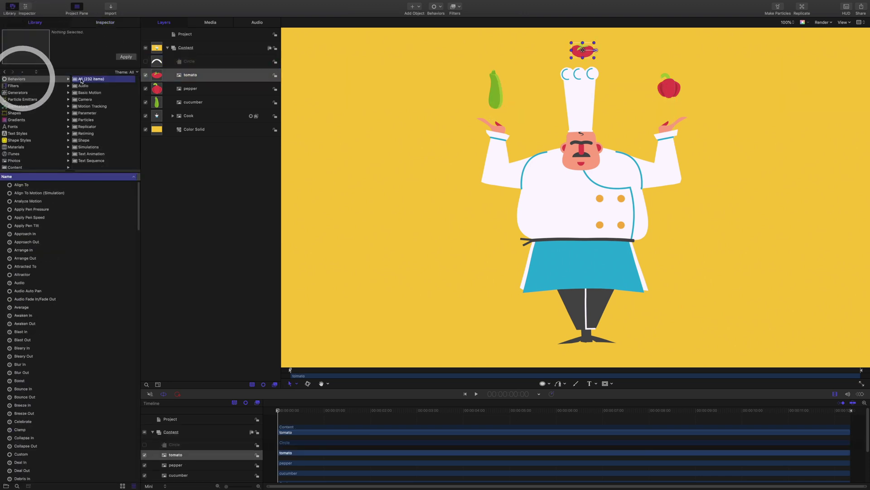
pyautogui.click(17, 486)
pyautogui.write('motion')
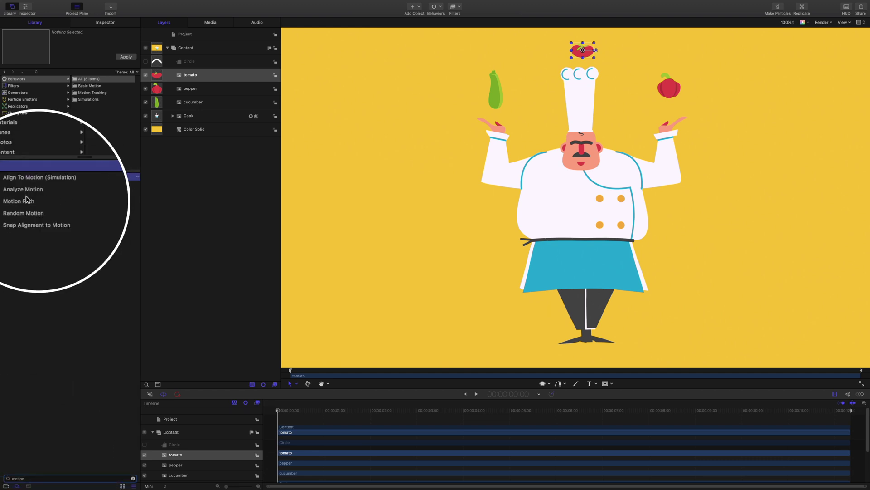
pyautogui.click(27, 200)
pyautogui.click(126, 57)
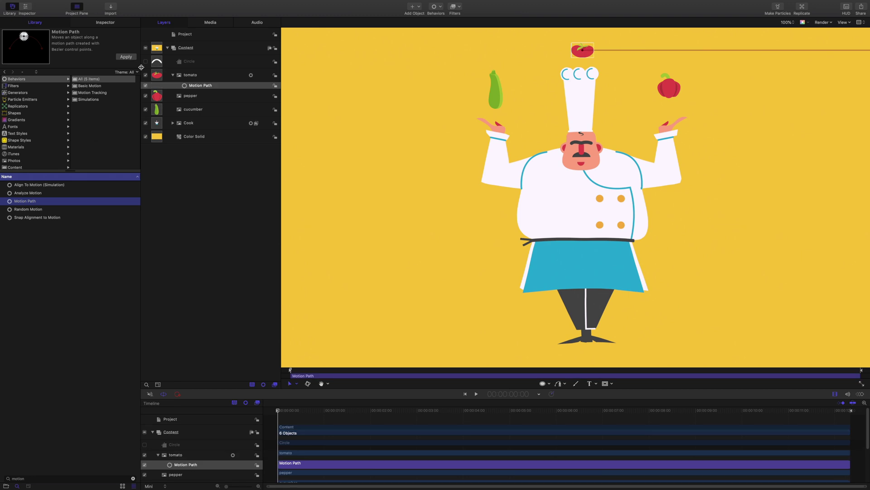
# Set the Motion Path's Path Shape to Geometry, using the Circle arch as its source.
pyautogui.click(114, 23)
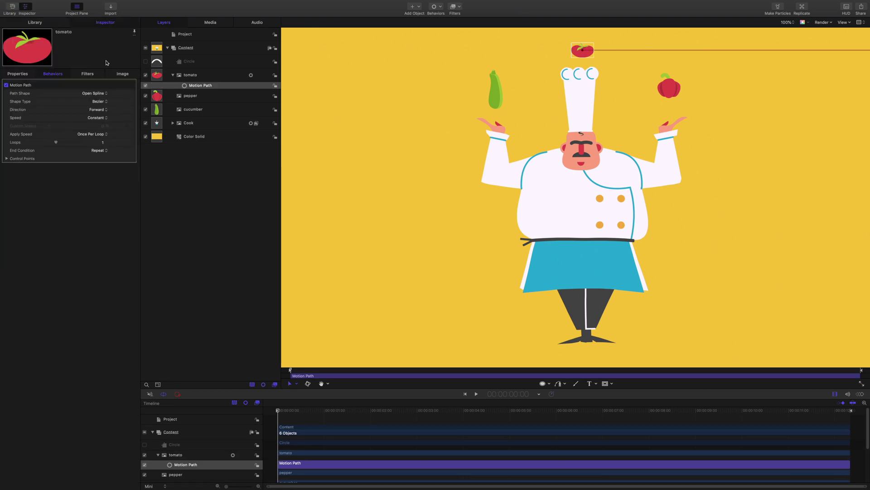
pyautogui.click(109, 93)
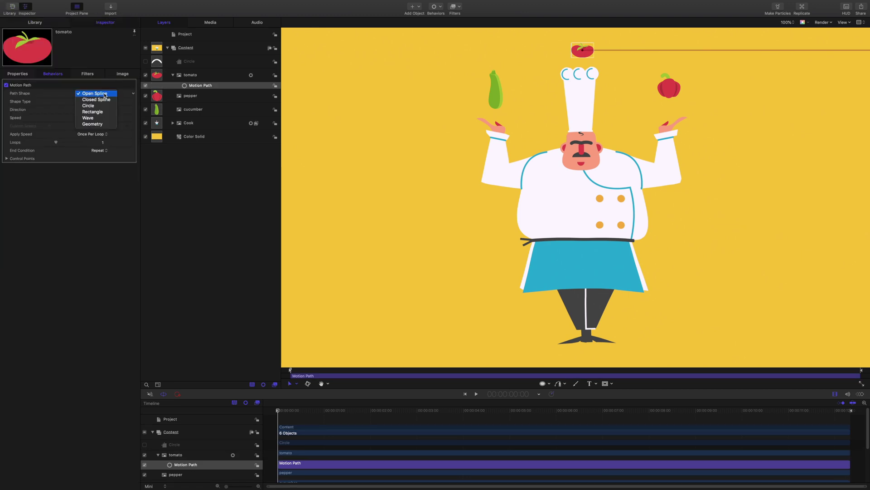
pyautogui.click(103, 124)
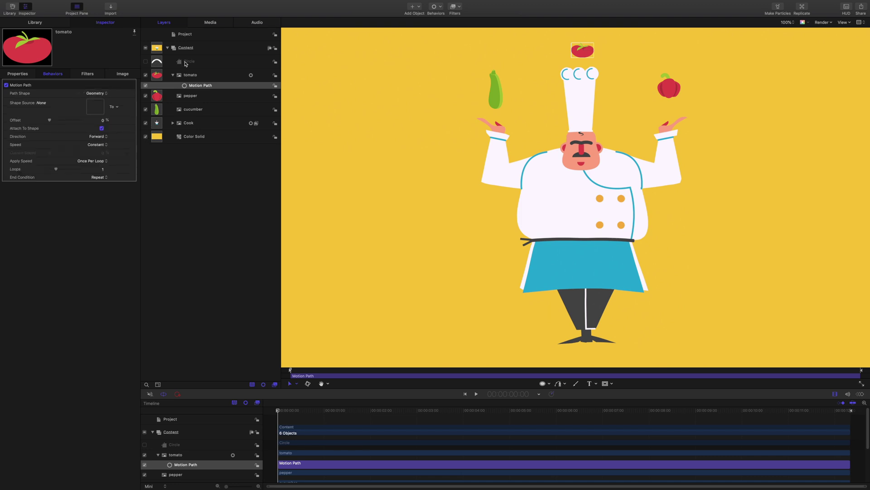
pyautogui.moveTo(185, 63); pyautogui.dragTo(95, 107)
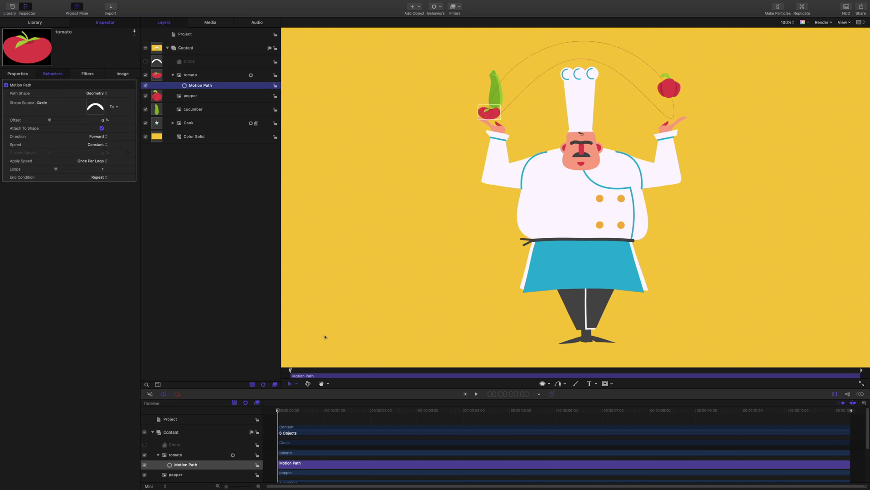
# Set the tomato's Motion Path to 7 loops while previewing, then show the Library's motionVFX filters.
pyautogui.press('space')
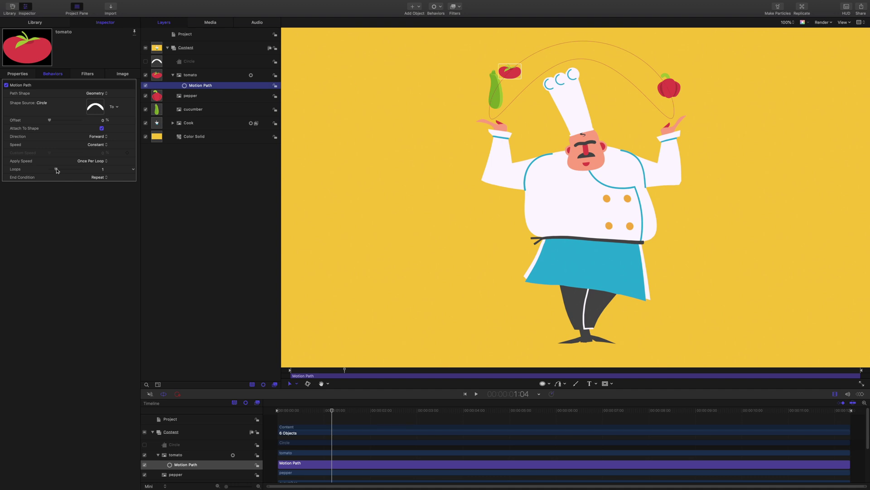
pyautogui.moveTo(60, 170); pyautogui.dragTo(86, 173)
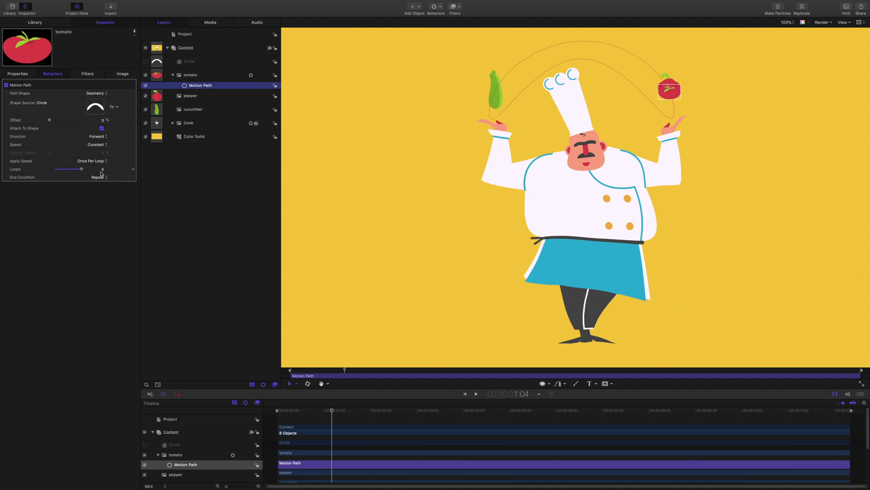
pyautogui.click(96, 169)
pyautogui.write('7')
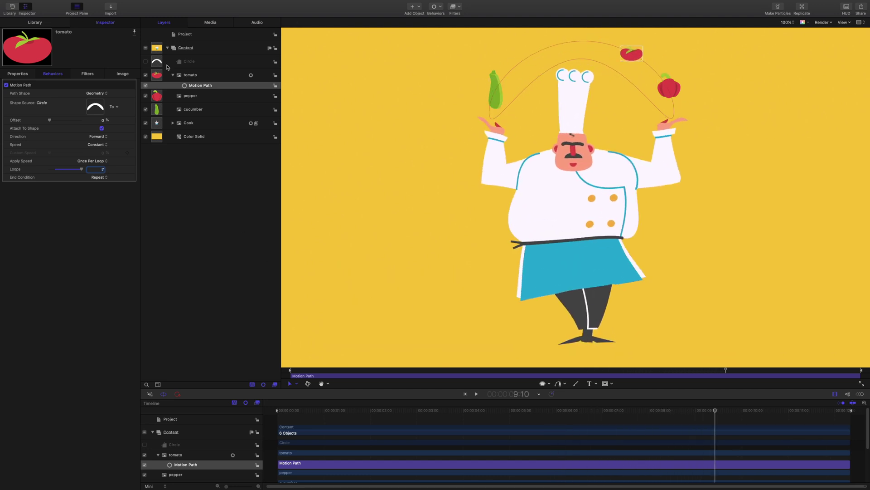
pyautogui.click(190, 75)
pyautogui.click(173, 75)
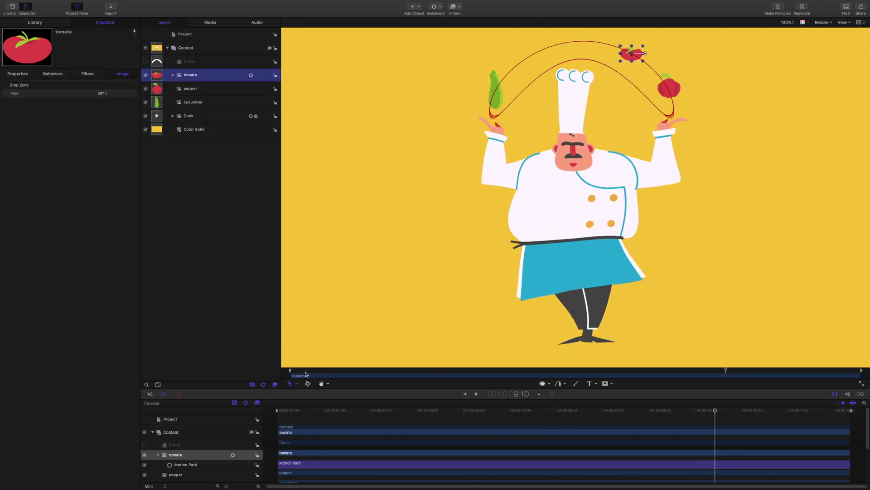
pyautogui.press('space')
pyautogui.press('super+1')
pyautogui.click(88, 147)
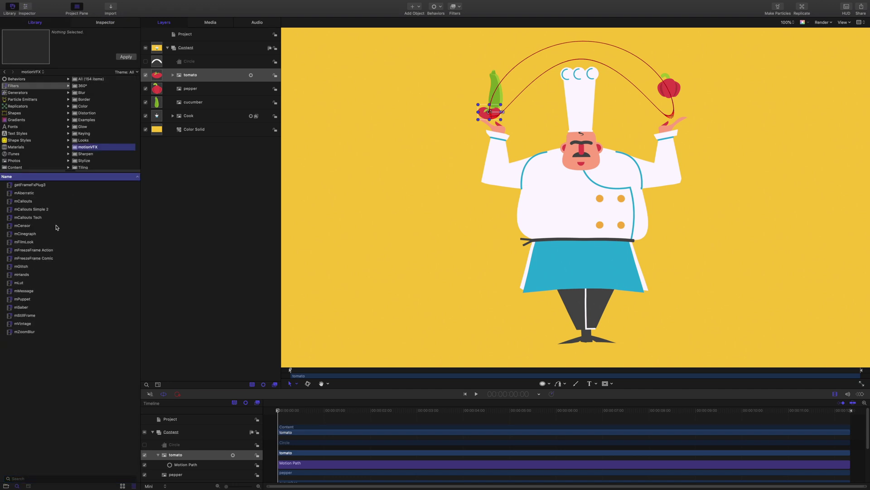
# Apply the mPuppet filter to the tomato and place a puppet handle on it.
pyautogui.click(28, 299)
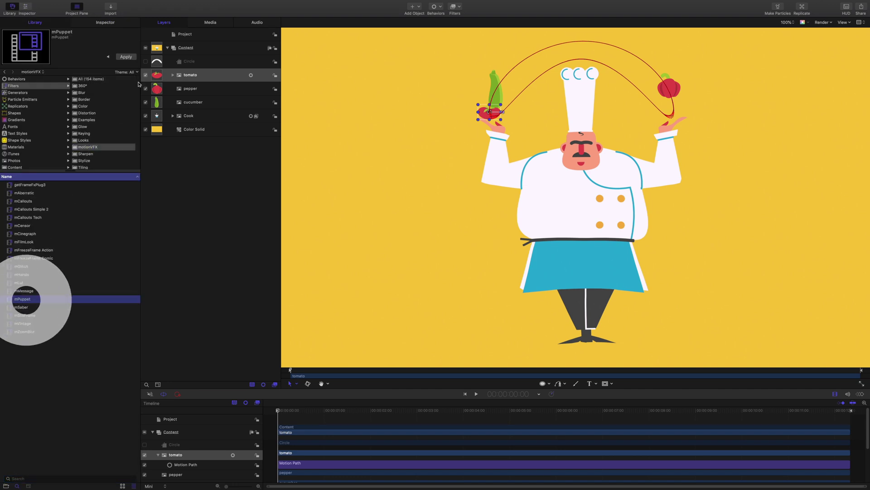
pyautogui.click(105, 22)
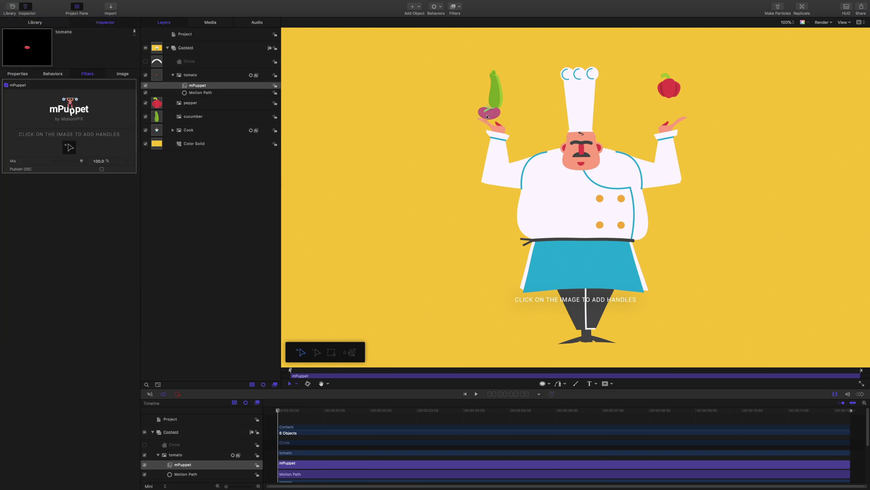
pyautogui.click(485, 113)
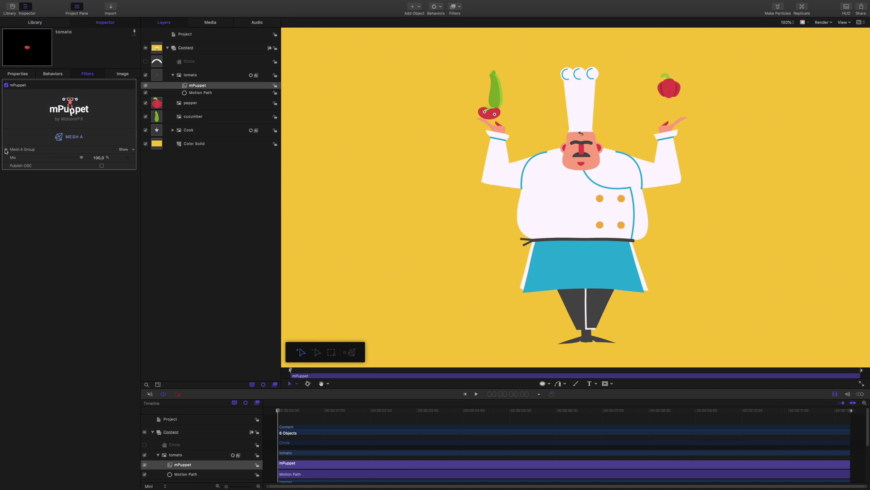
# Oscillate Handle 1's Y position at amplitude 0,4 and speed 76, then preview the wobble.
pyautogui.click(6, 149)
pyautogui.click(6, 174)
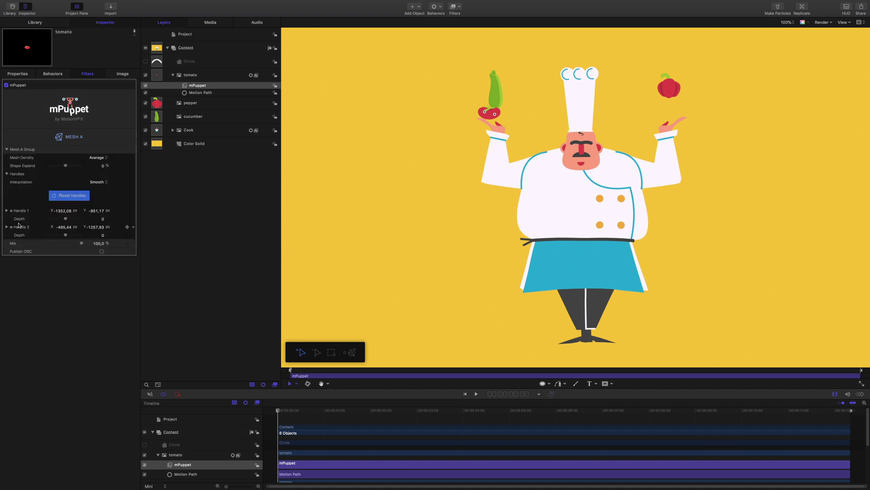
pyautogui.click(7, 227)
pyautogui.click(6, 211)
pyautogui.click(133, 227)
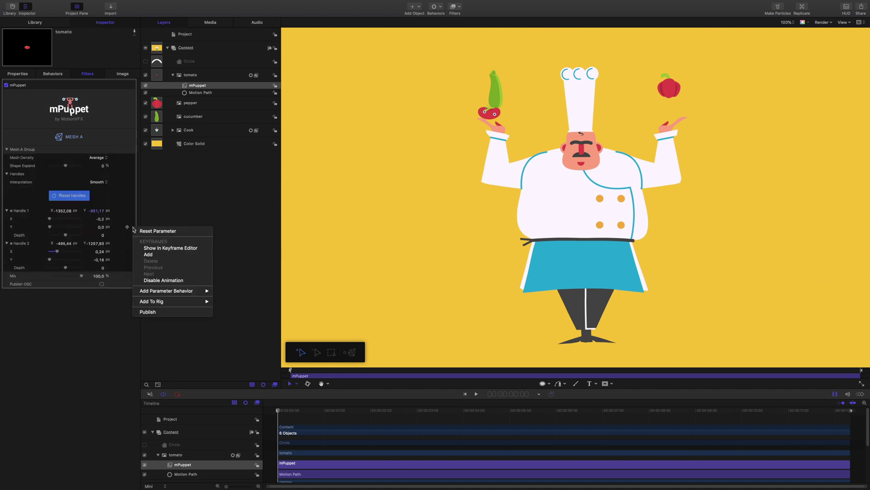
pyautogui.moveTo(176, 296)
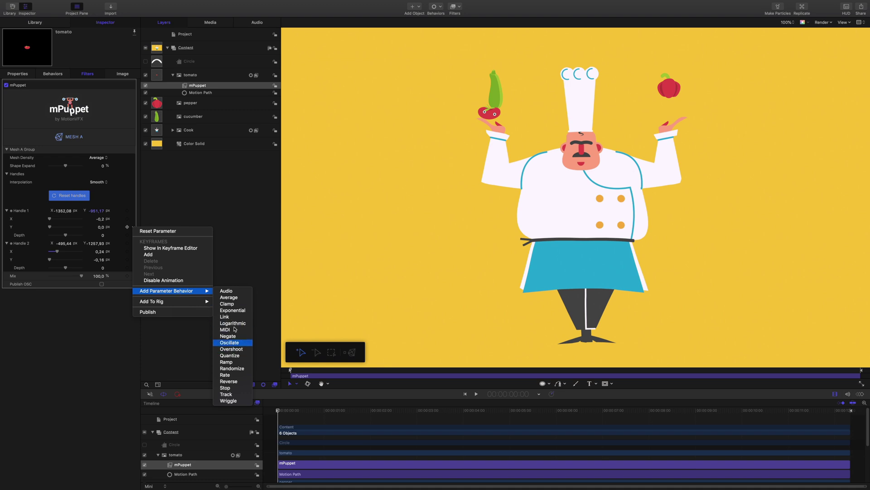
pyautogui.click(233, 348)
pyautogui.moveTo(68, 119); pyautogui.dragTo(70, 118)
pyautogui.moveTo(81, 110); pyautogui.dragTo(58, 110)
pyautogui.press('space')
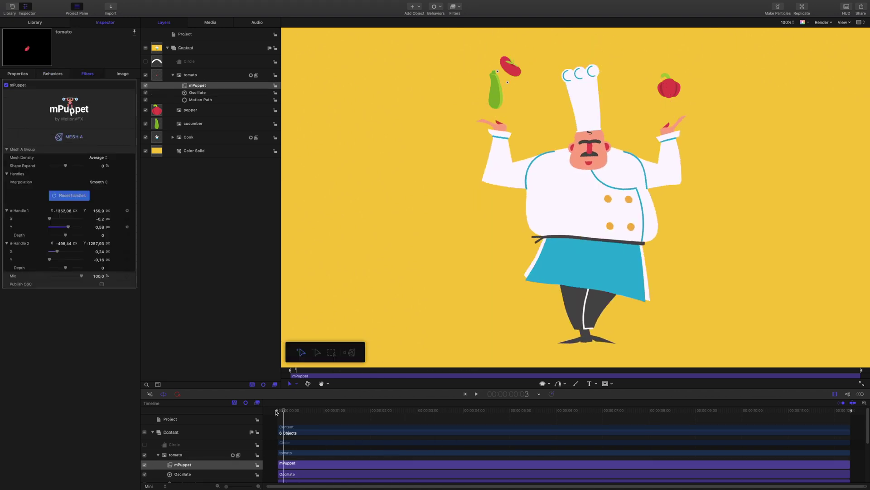
# From the first frame, add another Oscillate behavior to Handle 1 with speed 74.
pyautogui.click(276, 412)
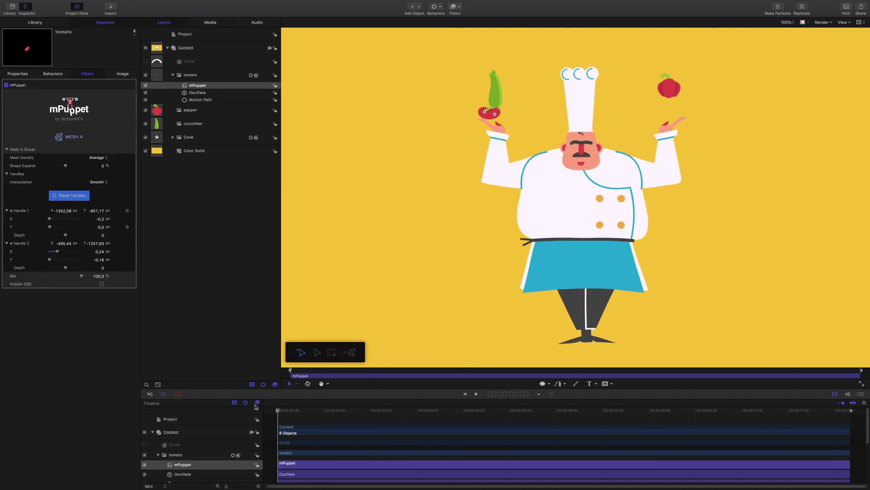
pyautogui.rightClick(132, 219)
pyautogui.moveTo(177, 282)
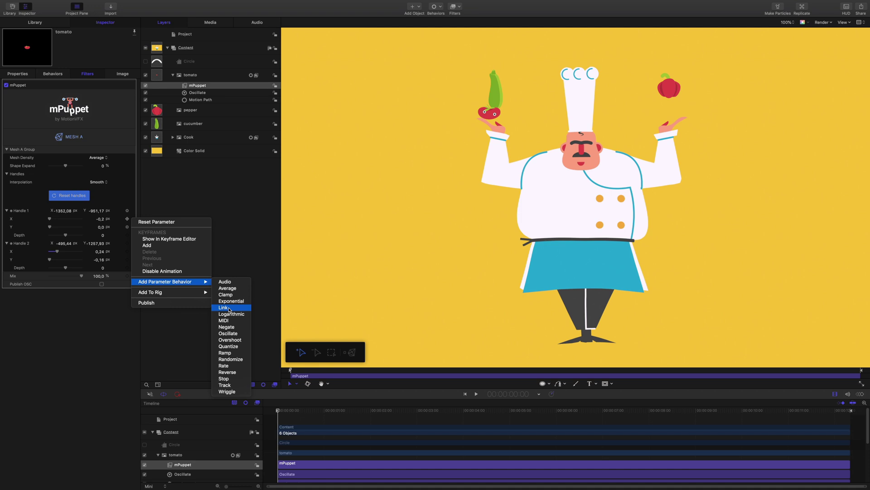
pyautogui.click(231, 334)
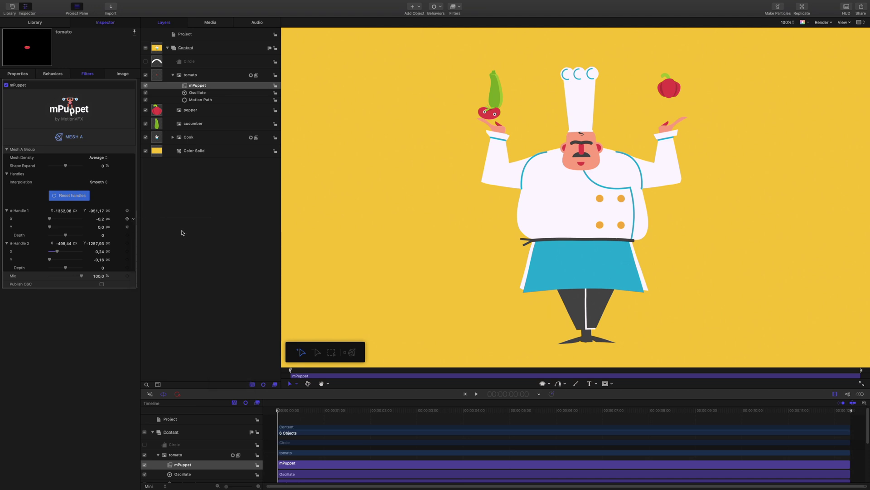
pyautogui.moveTo(59, 120); pyautogui.dragTo(73, 120)
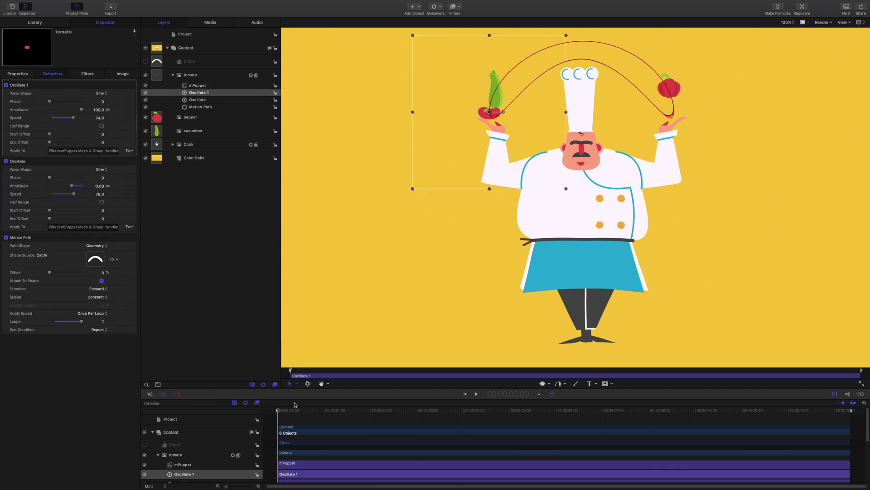
# Reduce the new oscillation's amplitude to 0.39 and play back to check the softer wobble.
pyautogui.press('space')
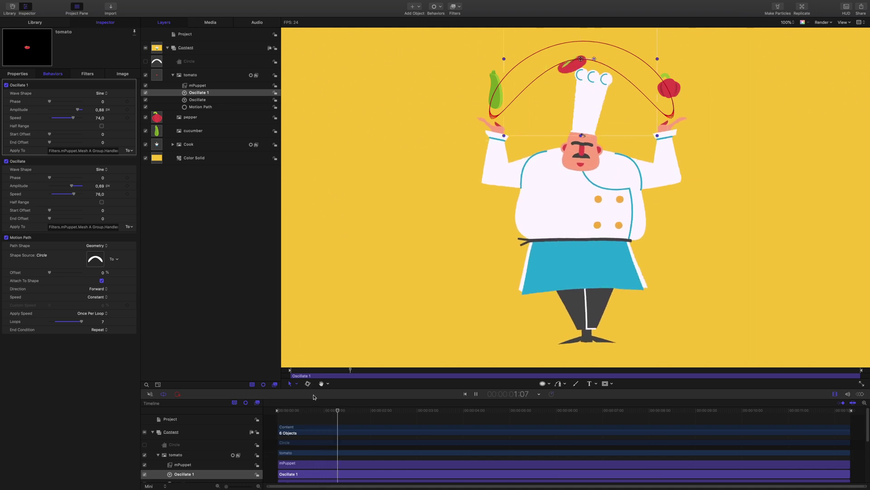
pyautogui.press('space')
pyautogui.moveTo(78, 109); pyautogui.dragTo(66, 112)
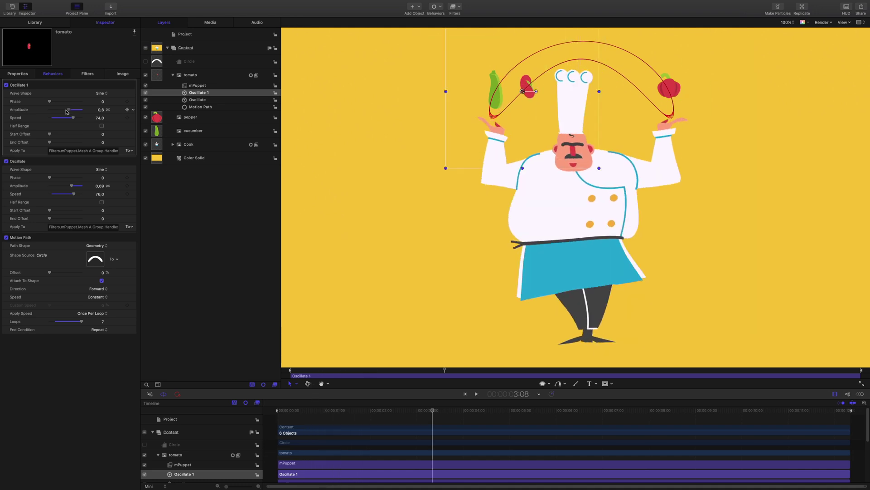
pyautogui.moveTo(67, 111); pyautogui.dragTo(62, 112)
pyautogui.press('space')
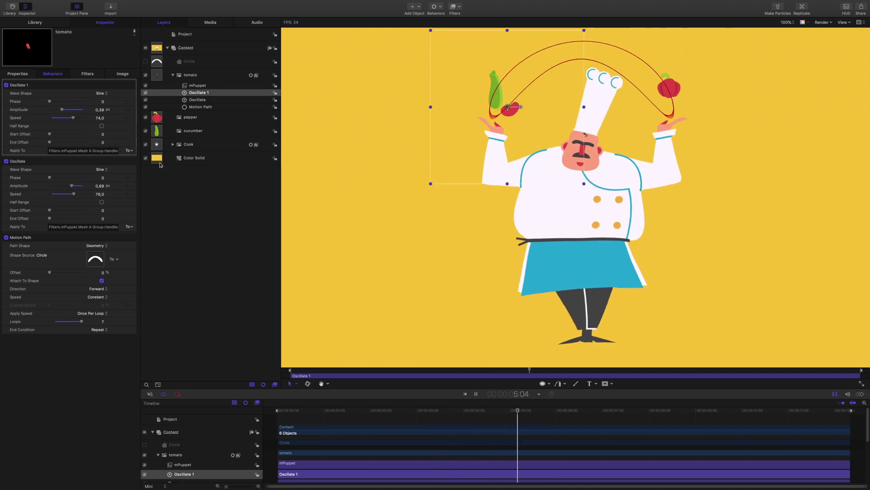